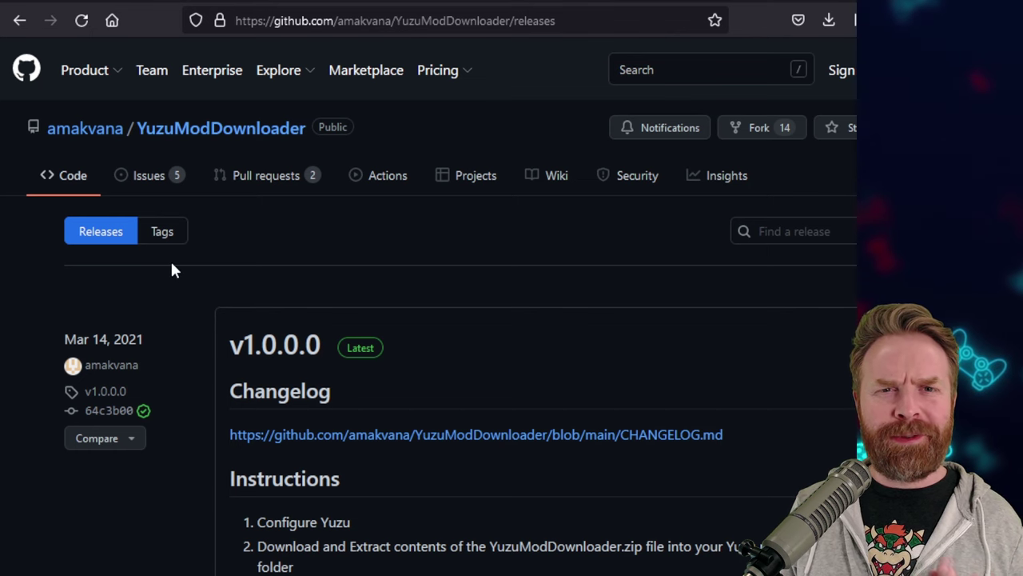
Scroll the v1.0.0.0 release page through its Instructions and Assets sections
scroll(170, 268, down, 1)
scroll(170, 268, up, 1)
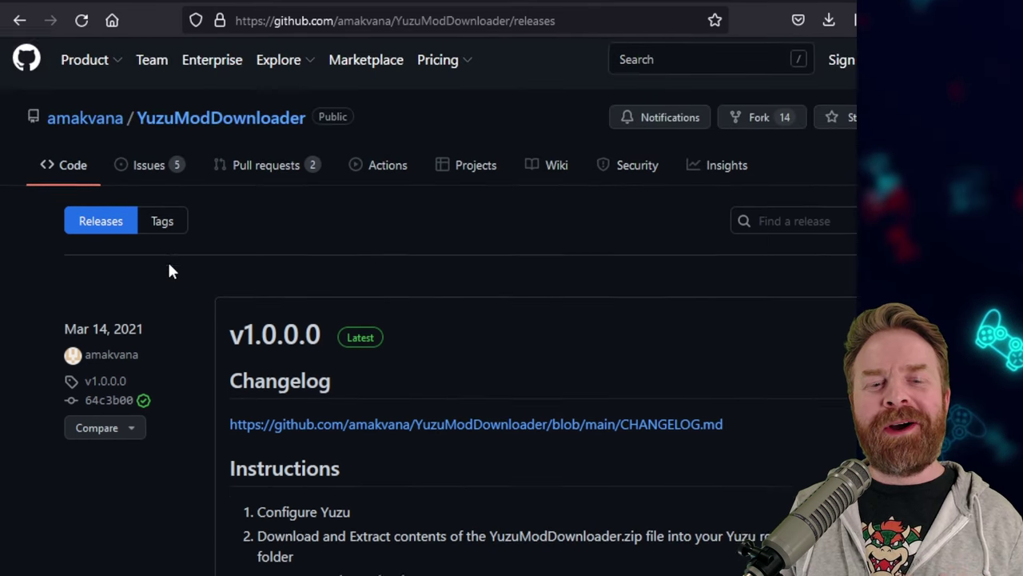
scroll(169, 269, down, 5)
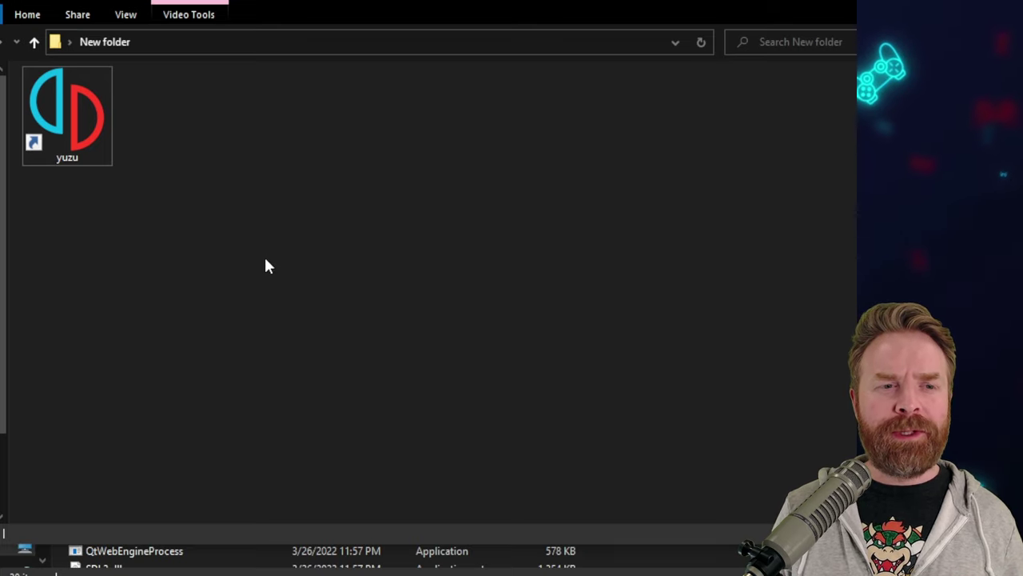
Copy the yuzu shortcut's Start in path from its Properties and navigate Explorer to that folder
click(57, 152)
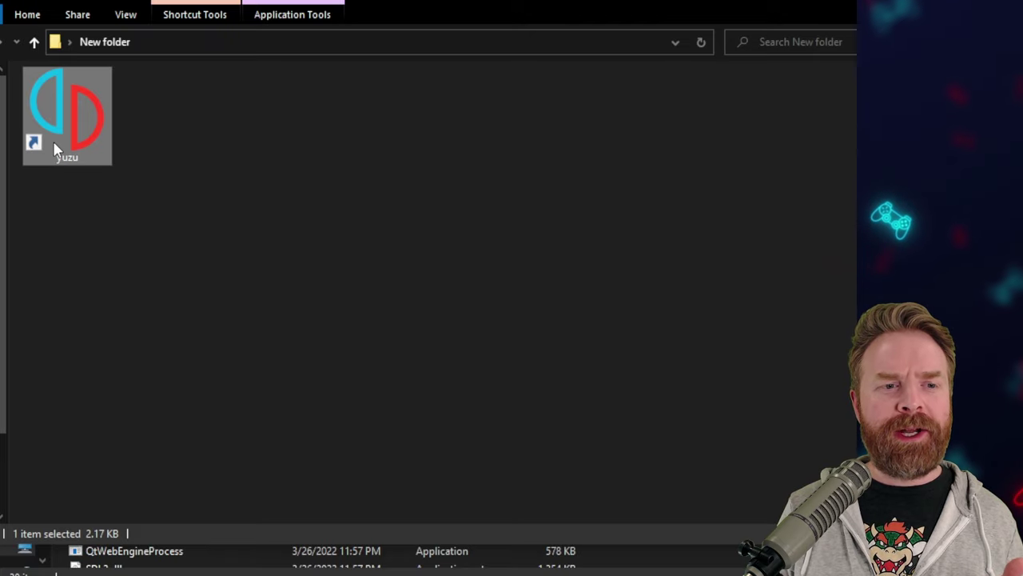
right_click(56, 148)
click(104, 524)
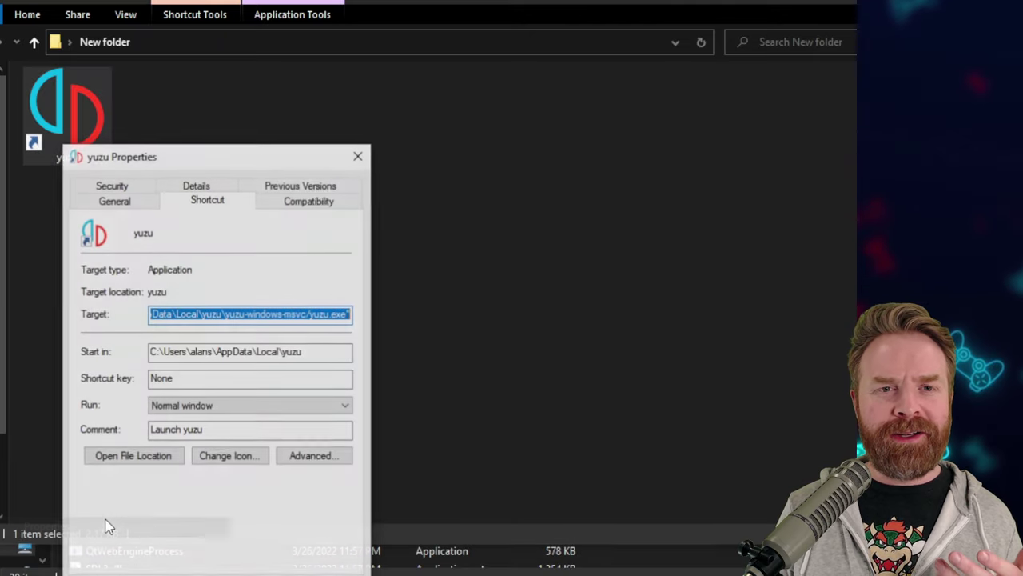
drag(335, 350, 140, 353)
key(ctrl+c)
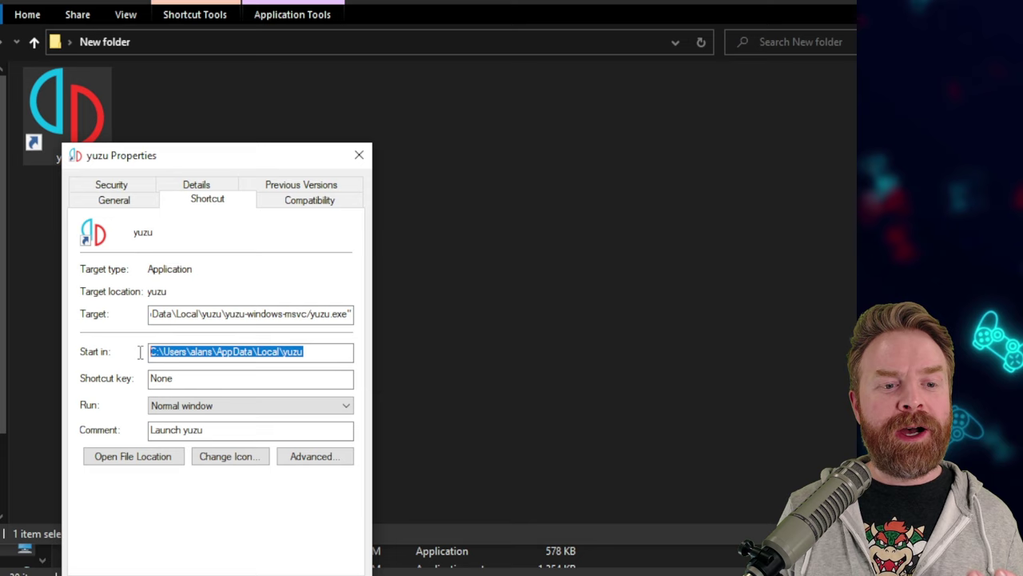
key(Escape)
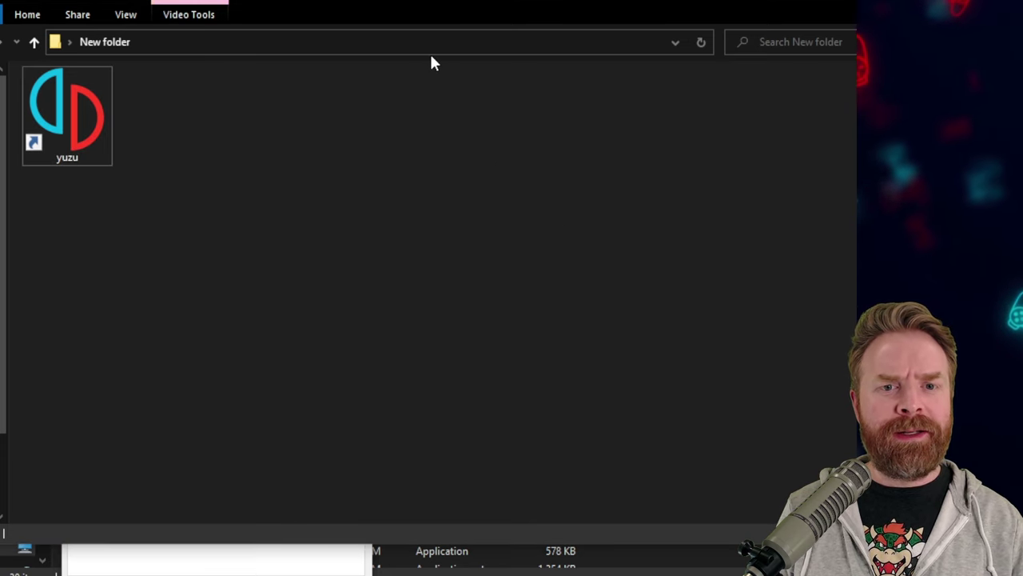
click(431, 47)
key(ctrl+v)
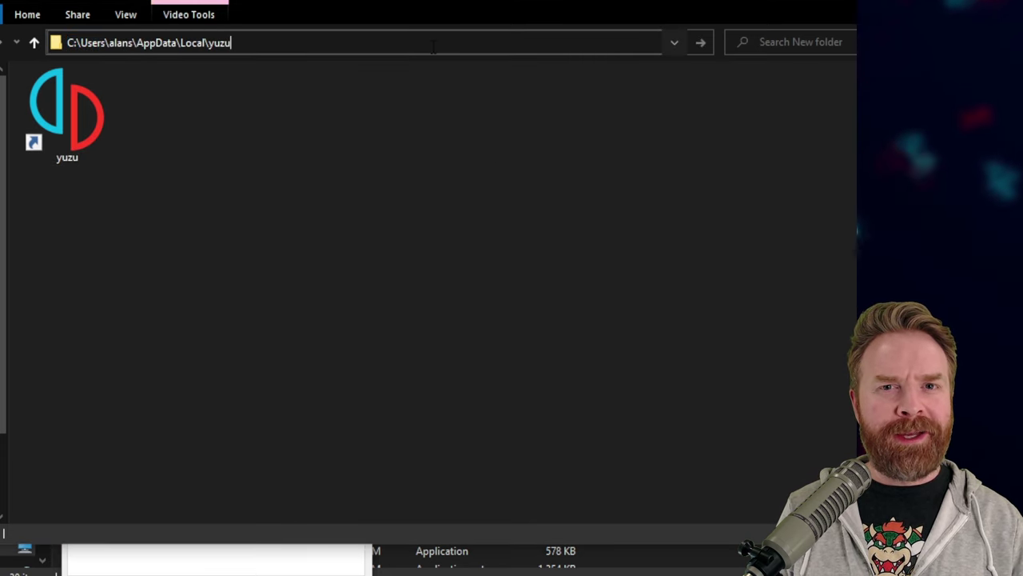
key(Return)
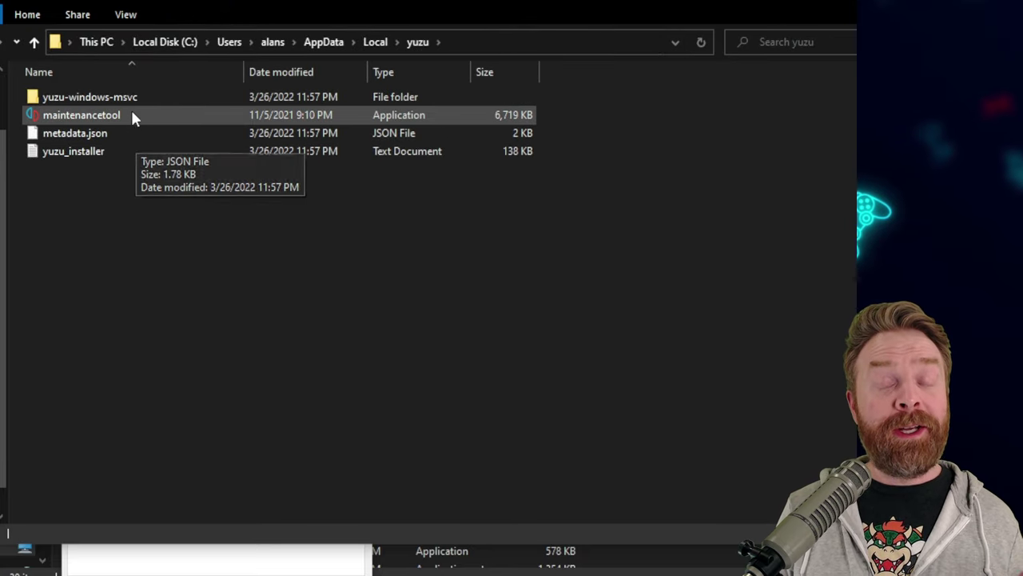
Open yuzu-windows-msvc and drag YuzuModDownloader.exe and HtmlAgilityPack.dll from the 7-Zip archive into it
mouse_move(142, 100)
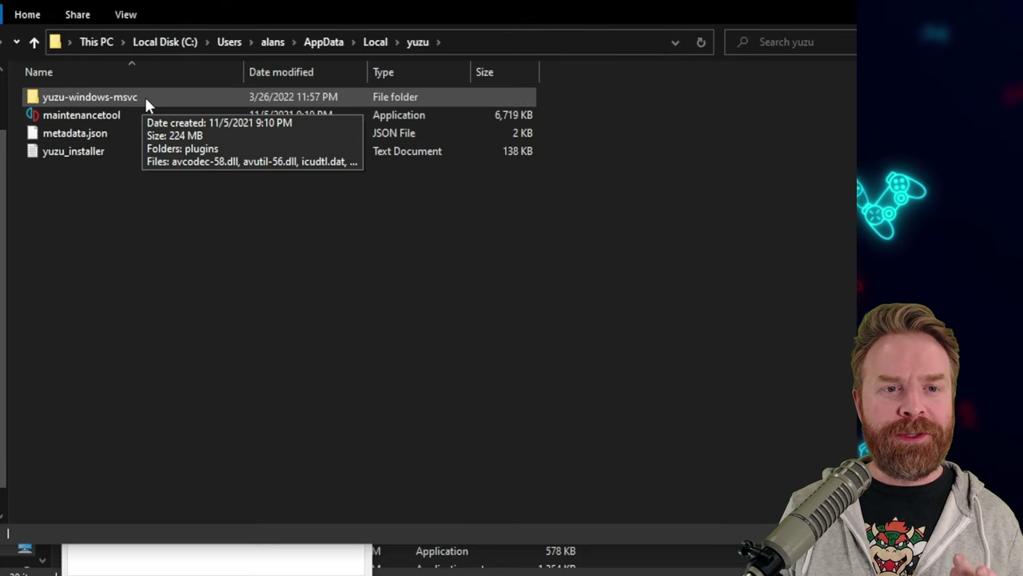
double_click(146, 100)
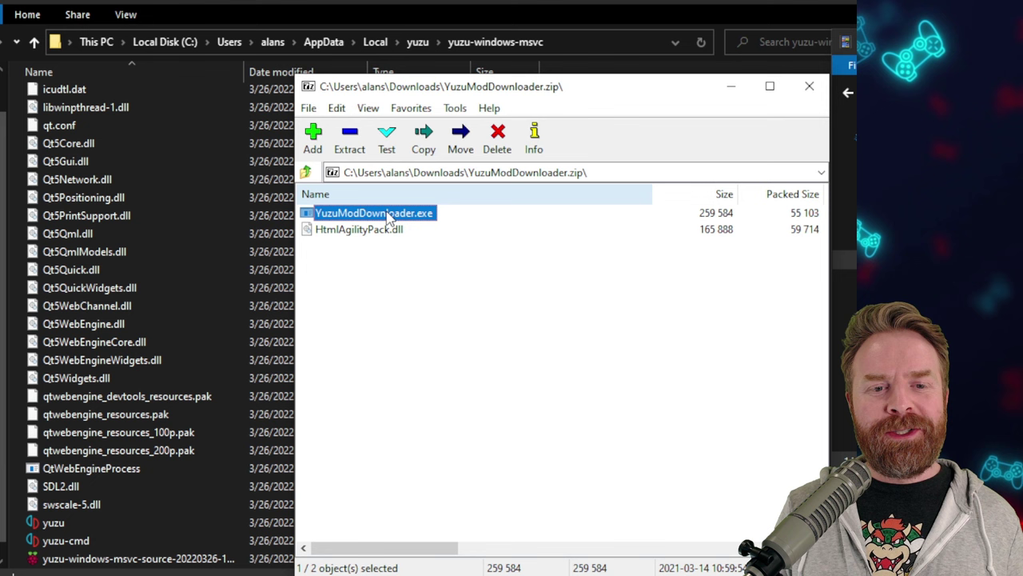
drag(410, 265, 304, 208)
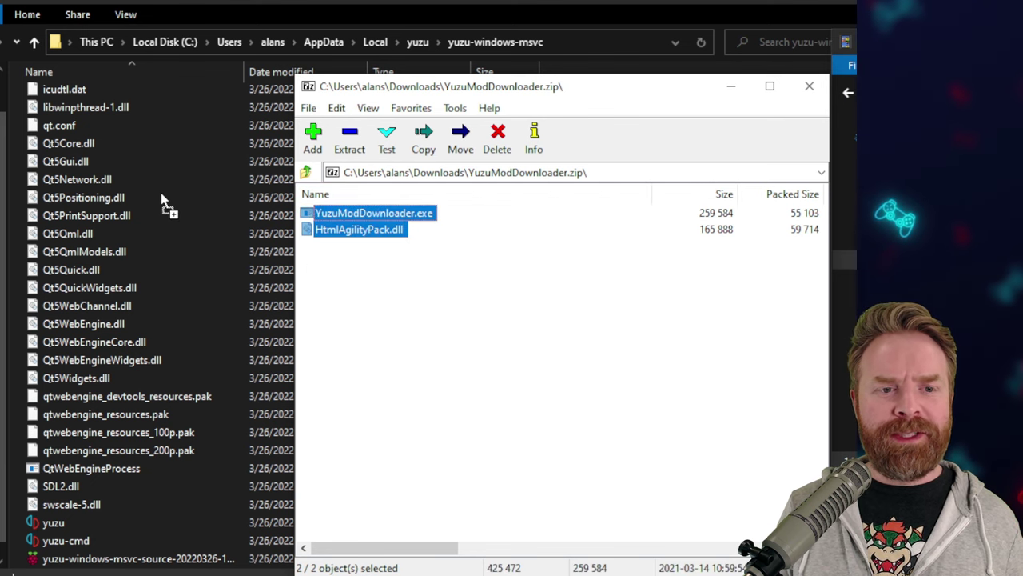
drag(161, 196, 158, 189)
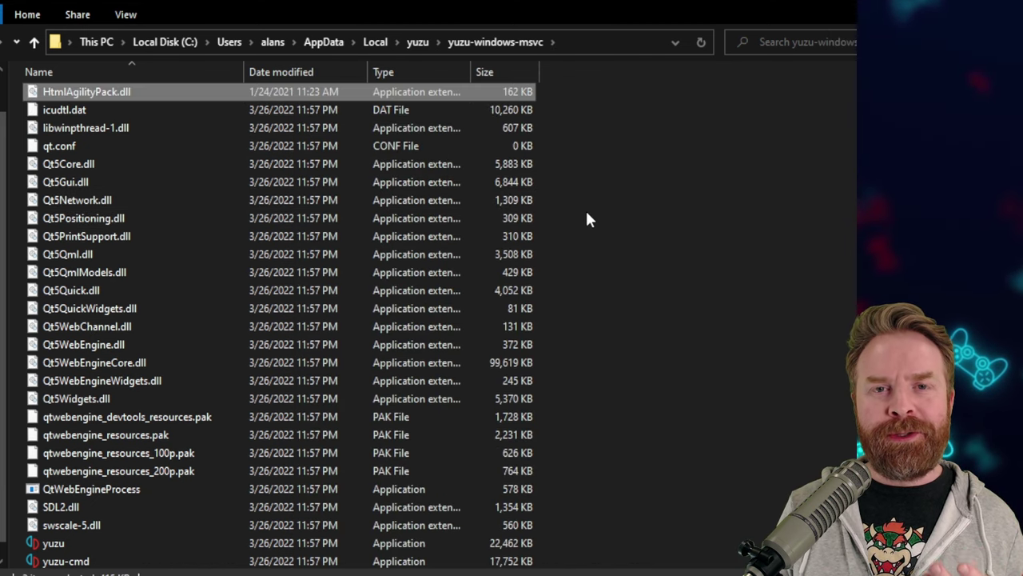
scroll(255, 518, down, 1)
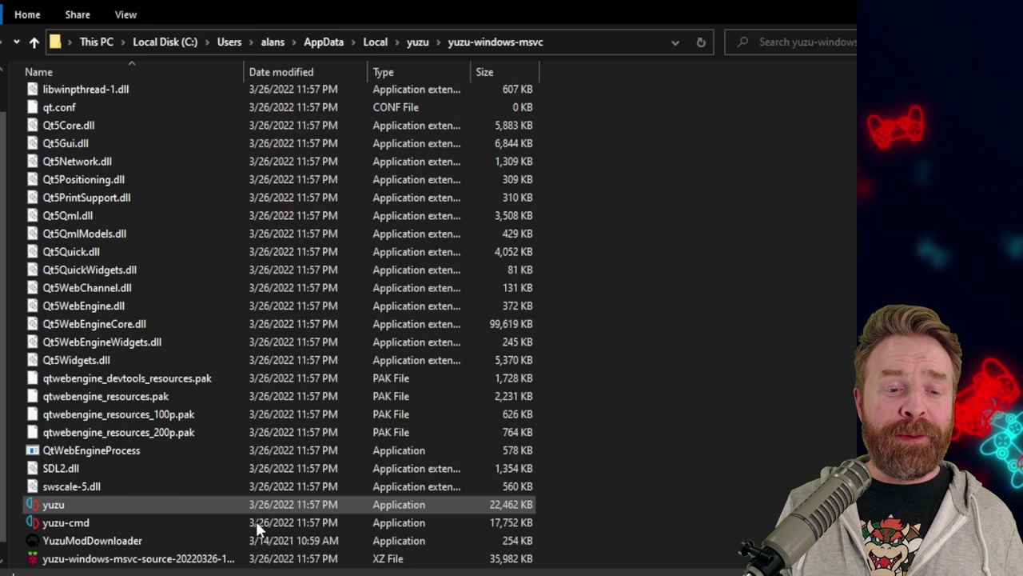
Run YuzuModDownloader from the yuzu-windows-msvc folder
click(134, 547)
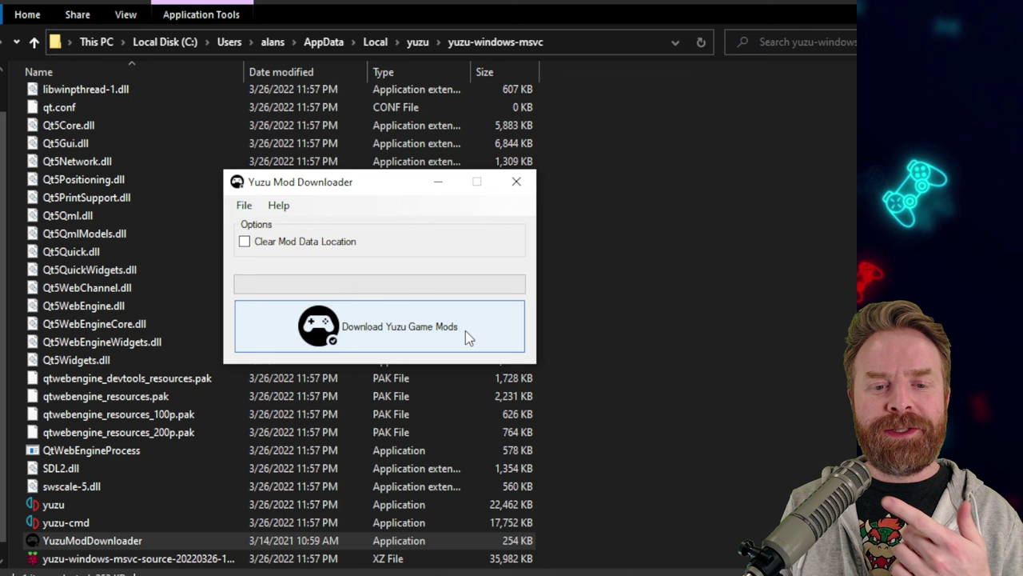
Start Download Yuzu Game Mods and let it finish with mods for 4 games
click(466, 328)
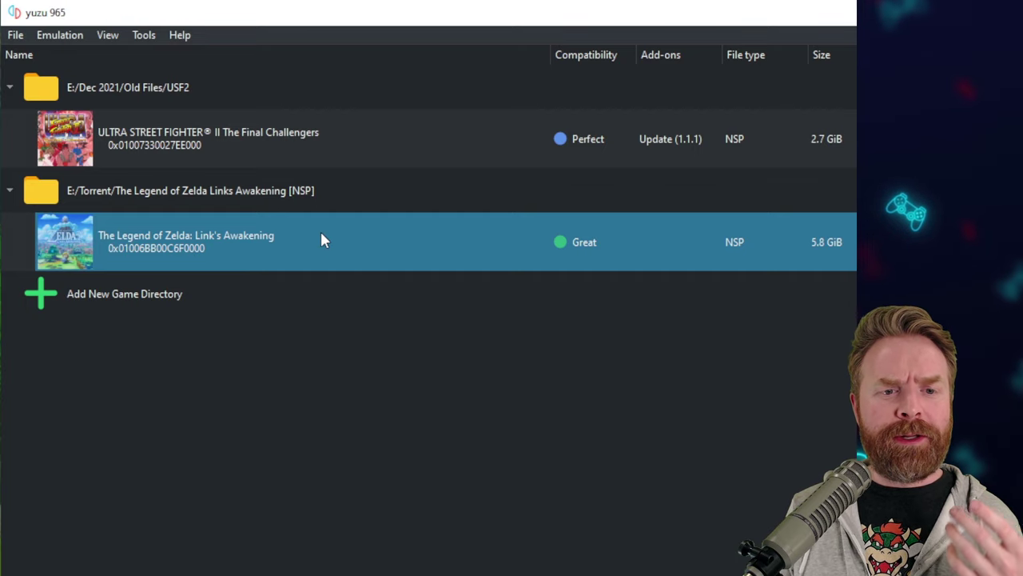
Open Link's Awakening's Properties in yuzu, move the window top-left, and toggle Blur Removal
right_click(321, 234)
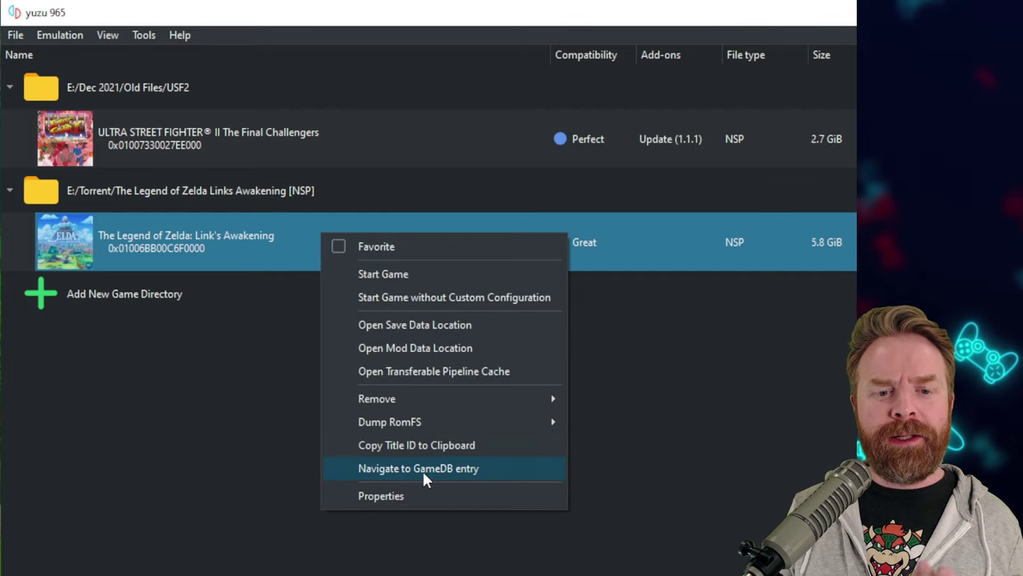
click(435, 499)
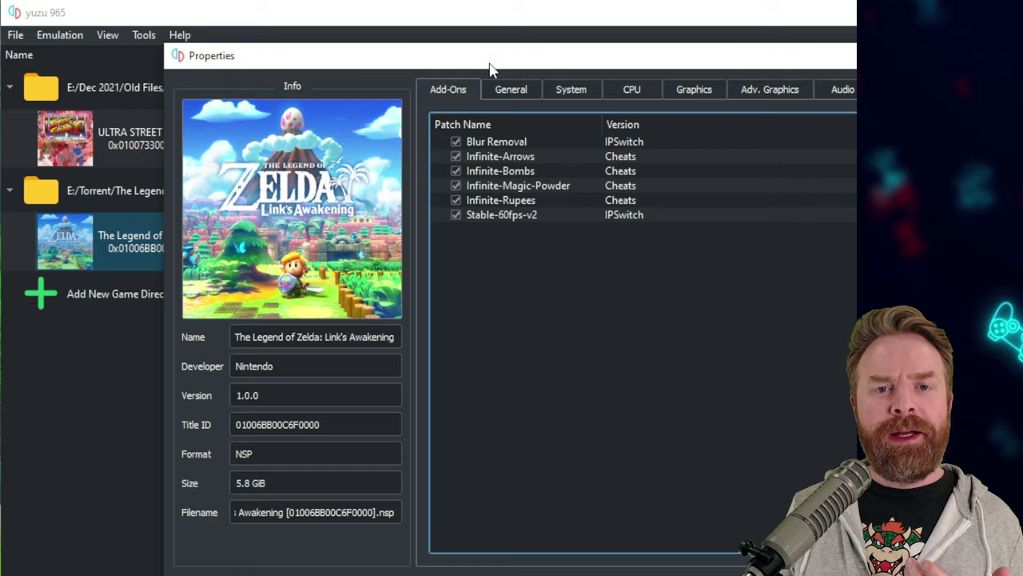
mouse_move(489, 59)
mouse_down()
mouse_move(326, 38)
mouse_move(365, 31)
mouse_up()
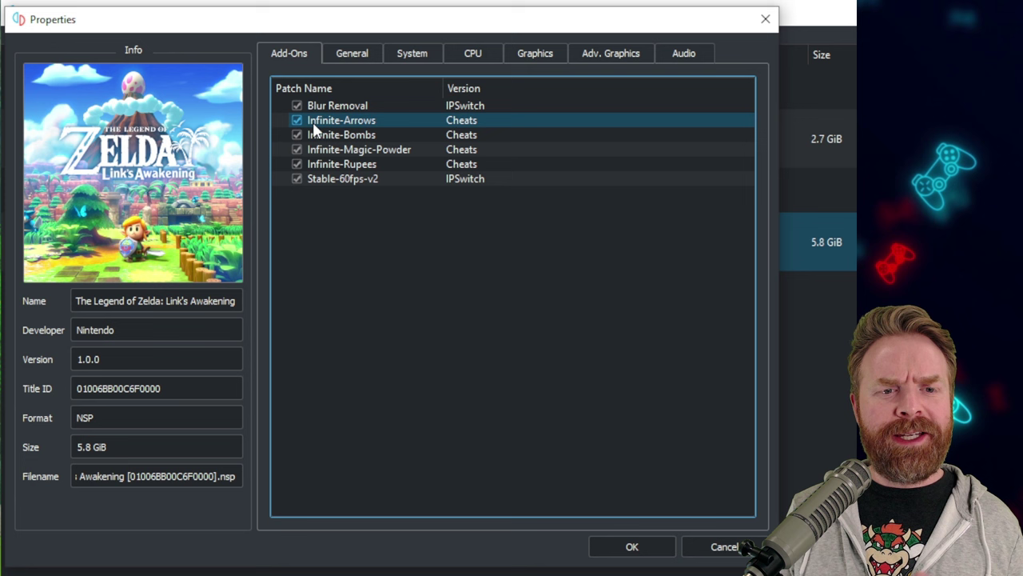
click(301, 105)
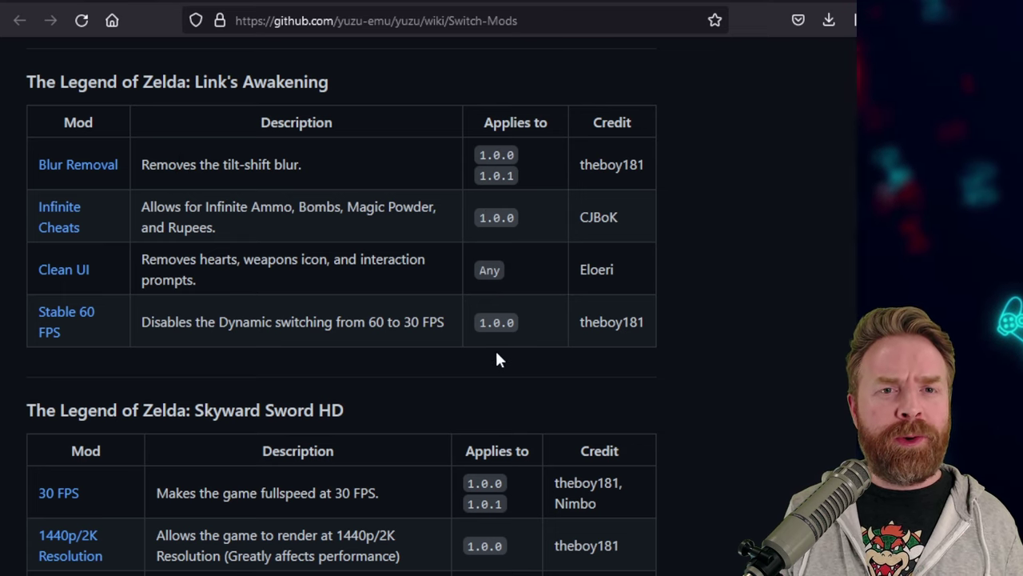
Scroll the Switch-Mods wiki down to the Xenoblade Chronicles: Definitive Edition mod table
scroll(448, 352, down, 2)
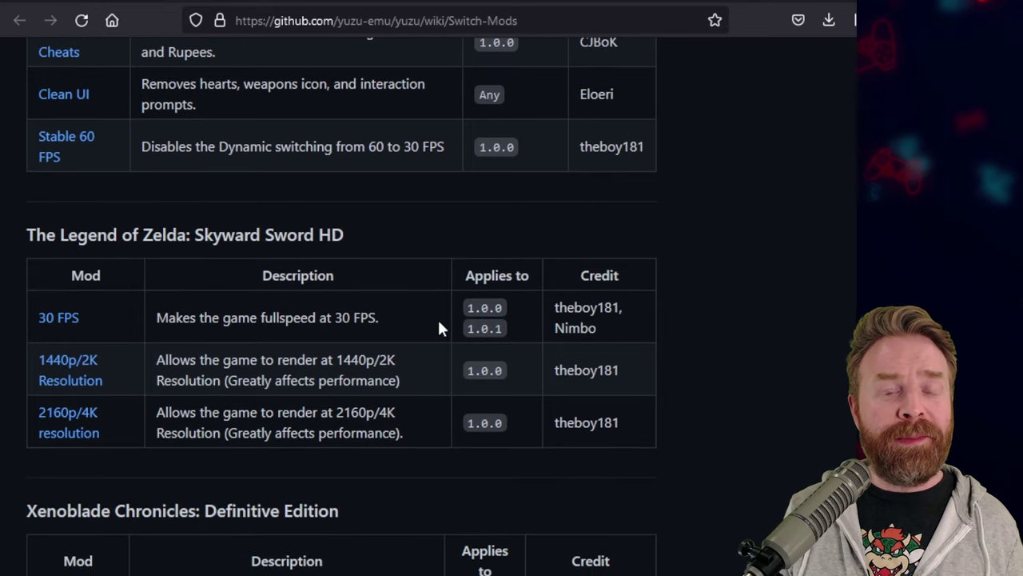
scroll(445, 319, down, 5)
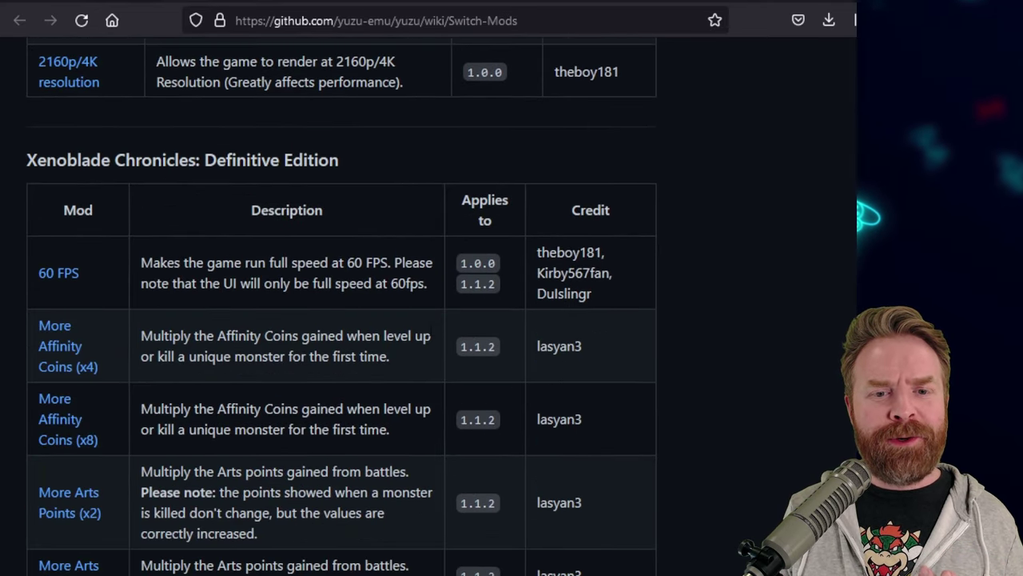